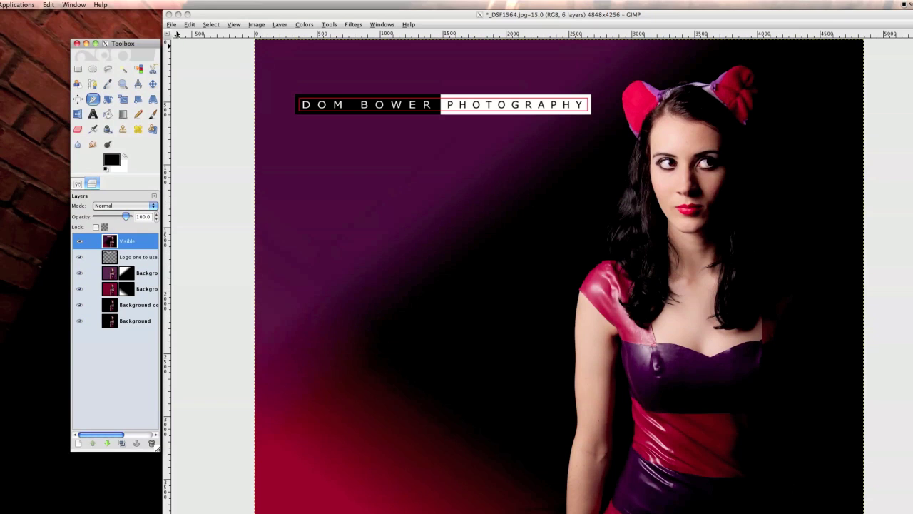
Step: Revert to the original 2848×4256 _DSF1564.jpg portrait, discarding all edits
click(172, 28)
click(169, 26)
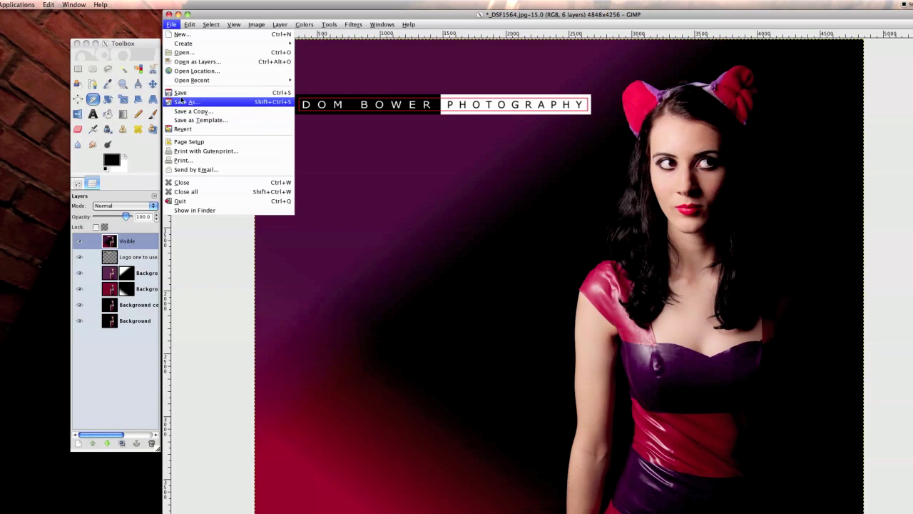
click(184, 130)
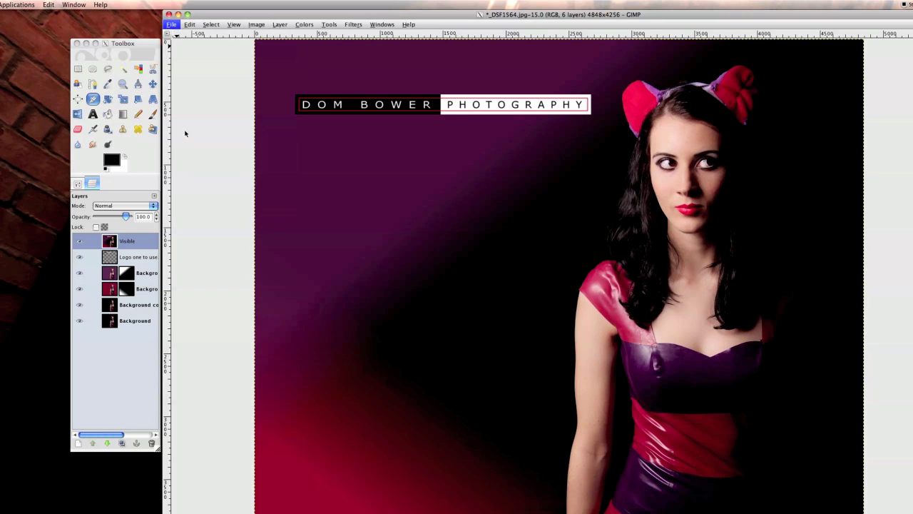
click(630, 353)
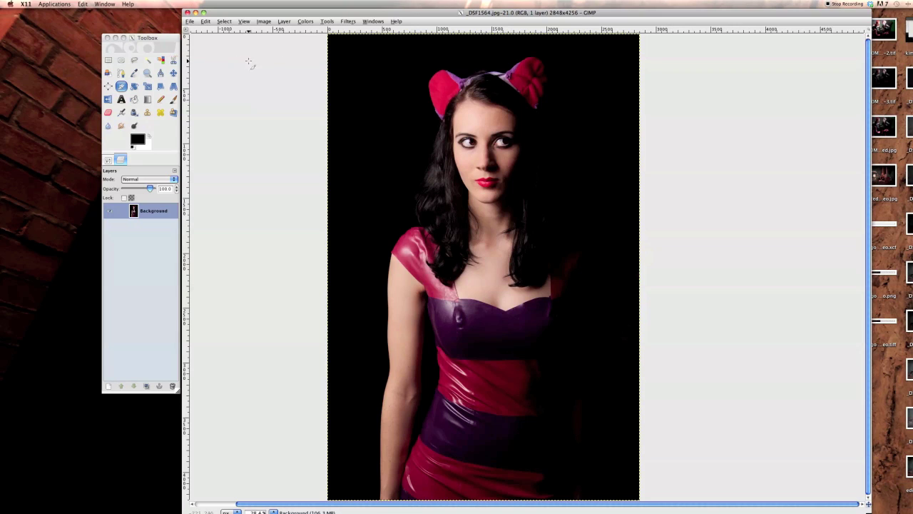
Step: Widen the canvas to 4848×4256 with the portrait offset 2000 px to the right
click(265, 22)
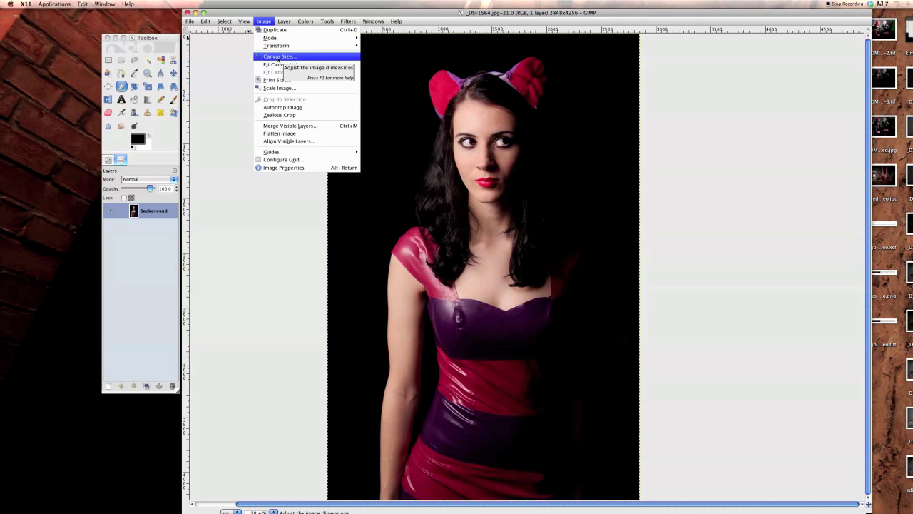
click(278, 56)
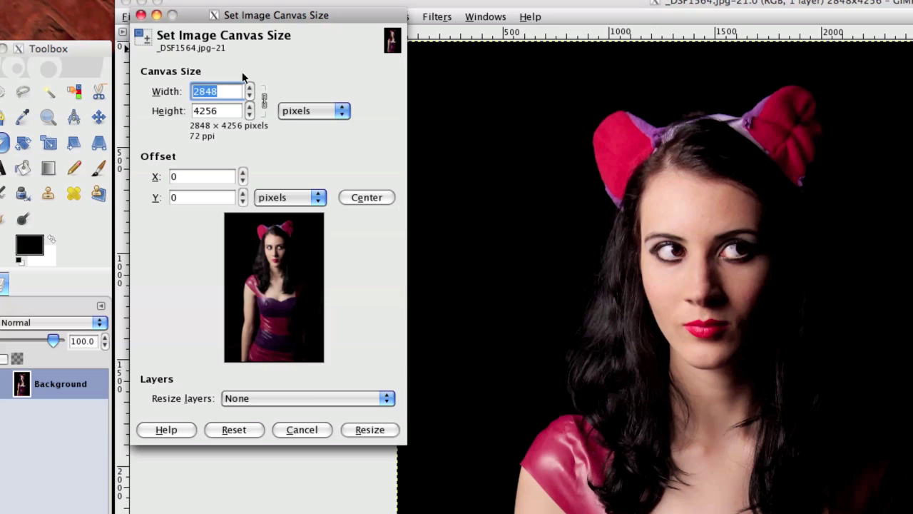
click(263, 99)
click(249, 87)
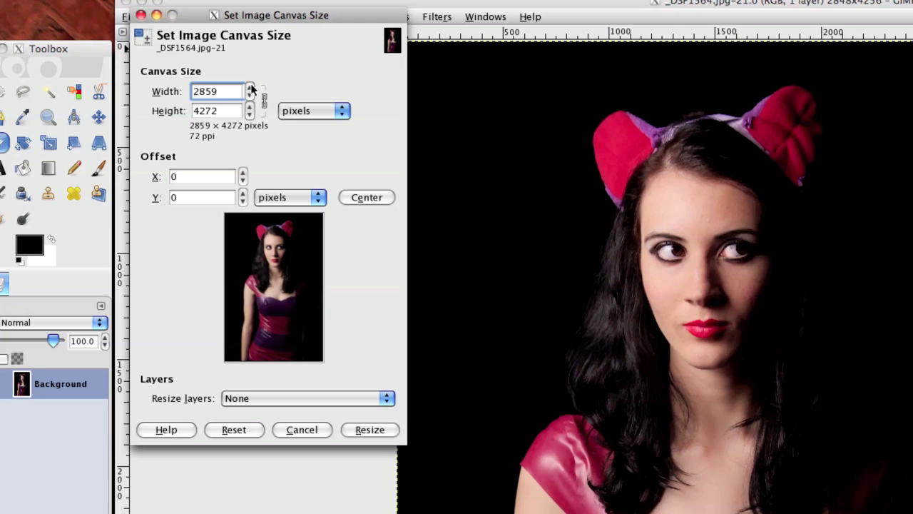
drag(251, 87, 251, 88)
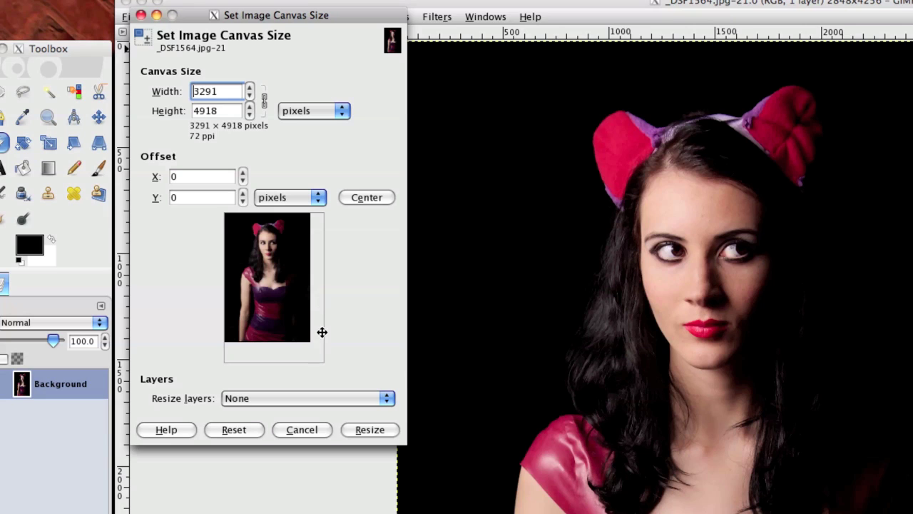
click(263, 100)
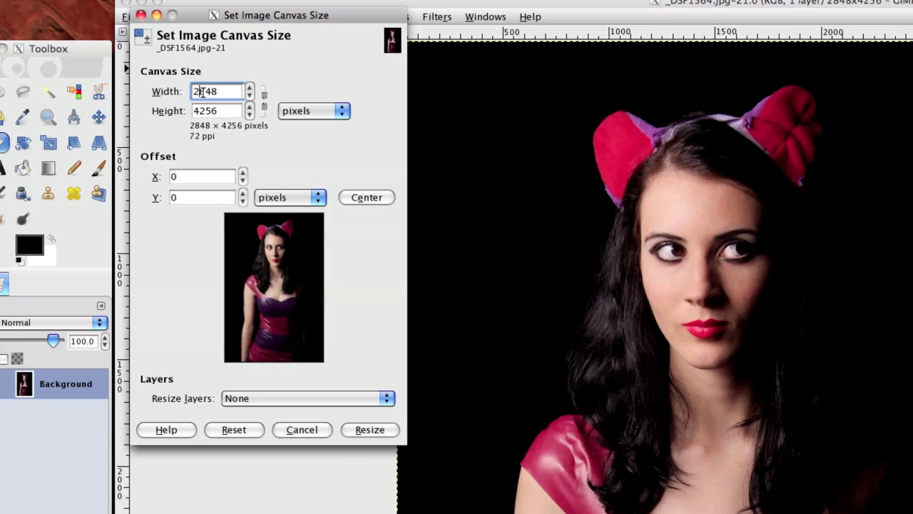
key(BackSpace)
text(4)
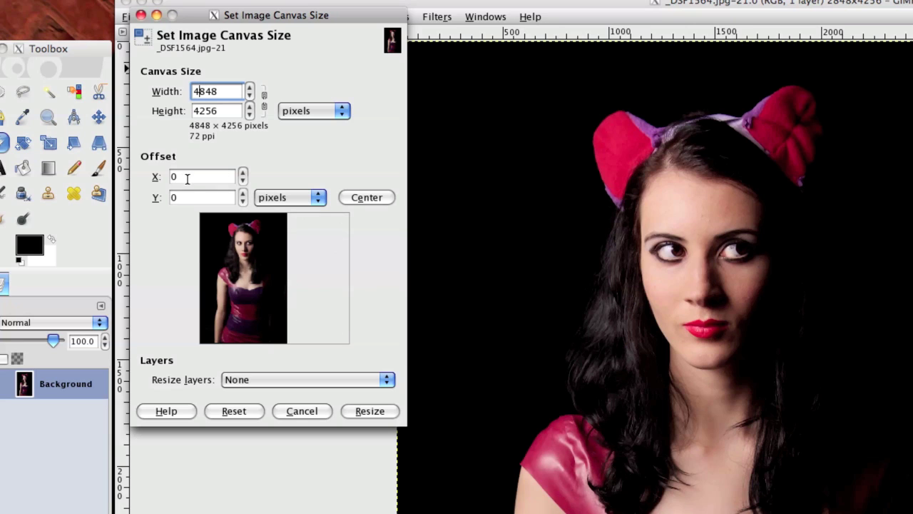
drag(244, 172, 244, 177)
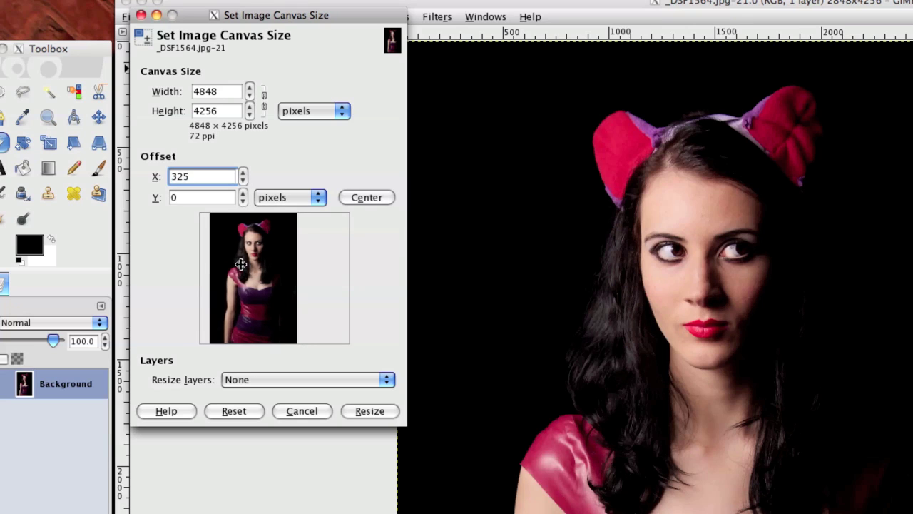
drag(241, 265, 334, 263)
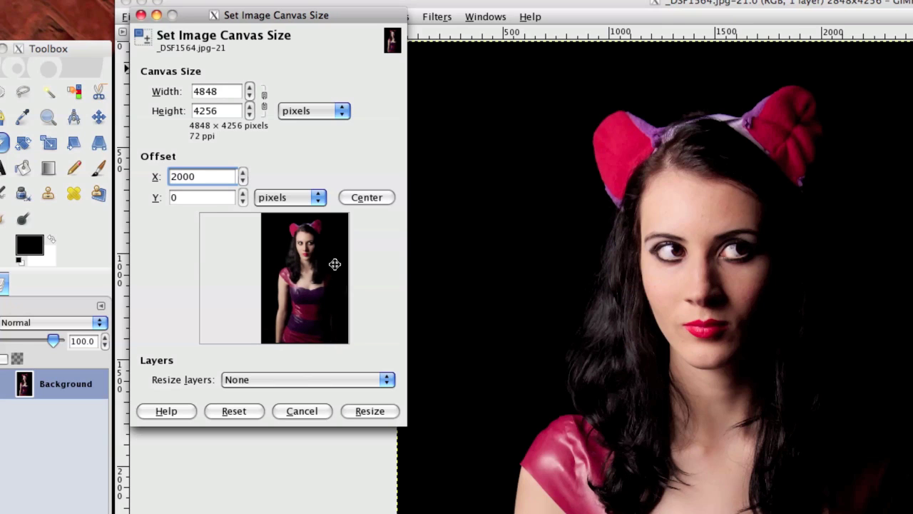
click(370, 410)
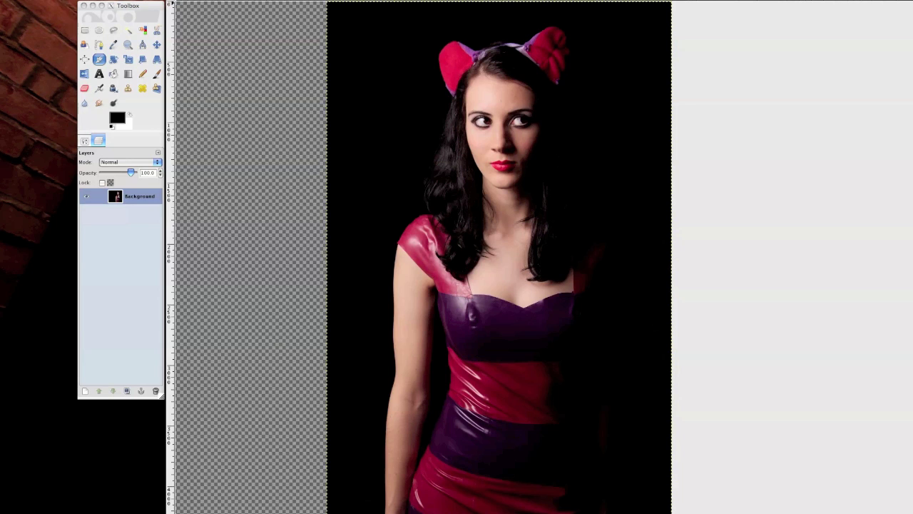
Step: Stretch the photo layer to the 4848×4256 canvas and bucket-fill its empty left strip black
click(286, 13)
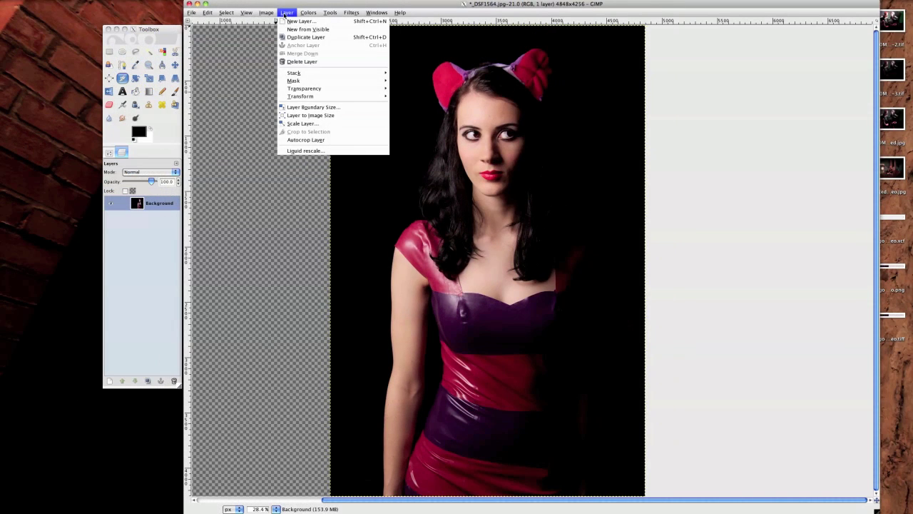
click(300, 117)
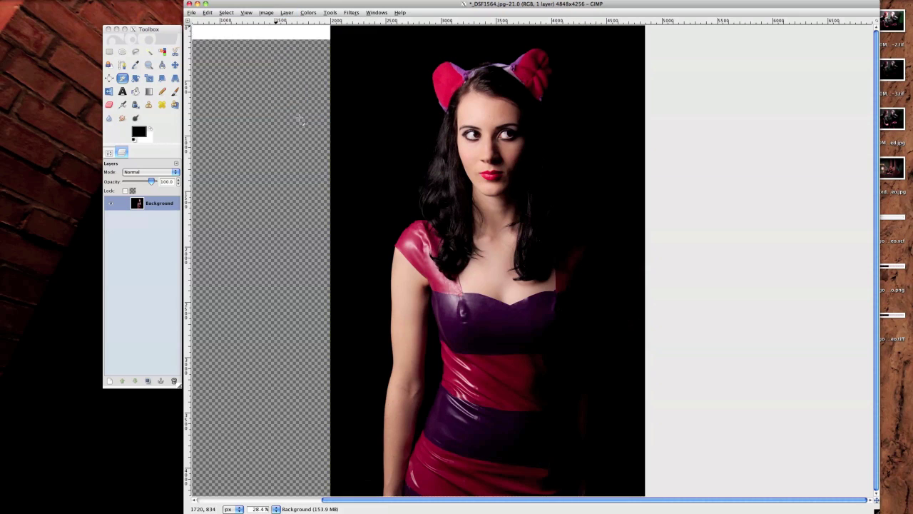
scroll(399, 292, left, 5)
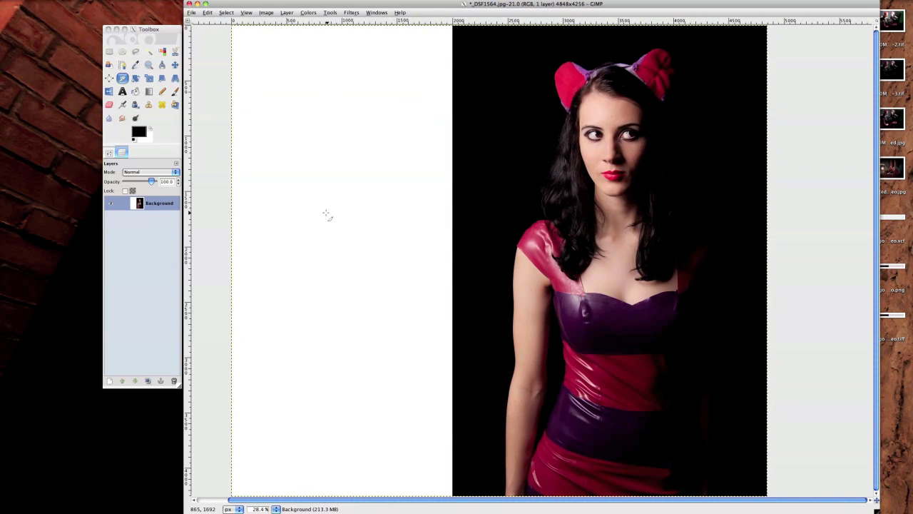
click(148, 92)
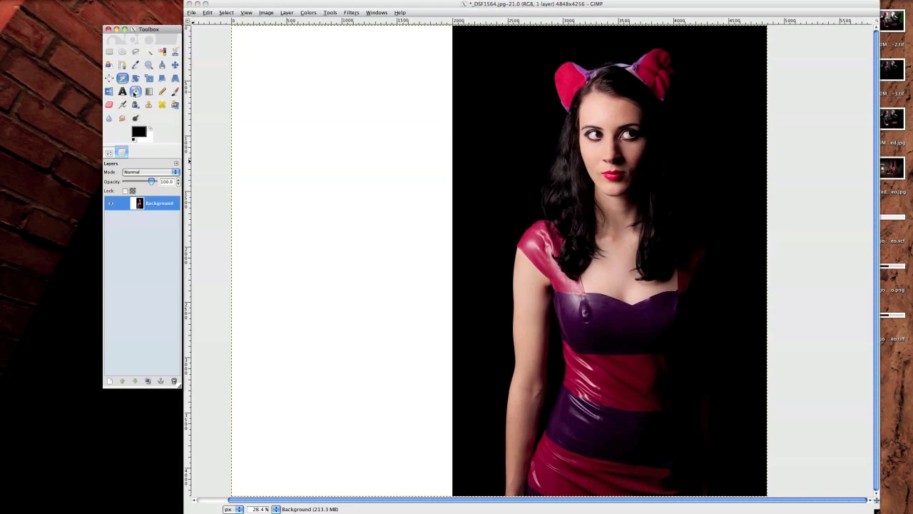
click(135, 92)
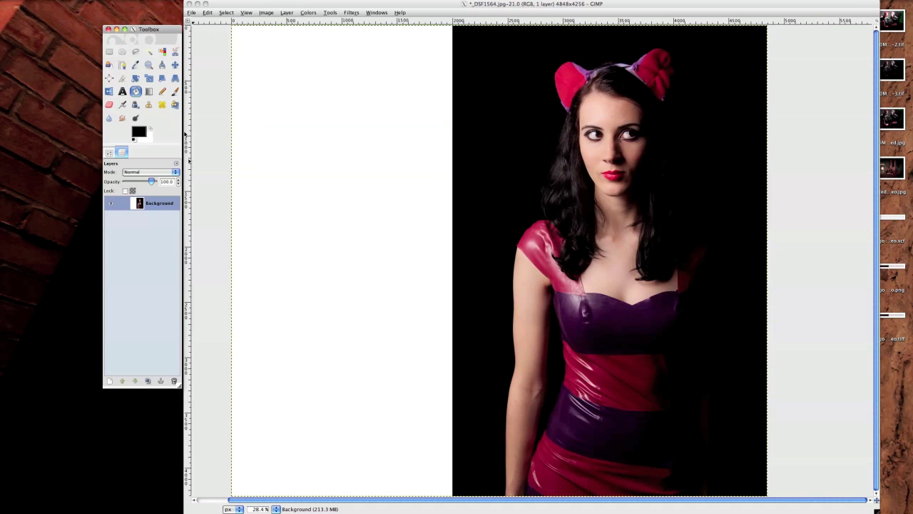
click(265, 135)
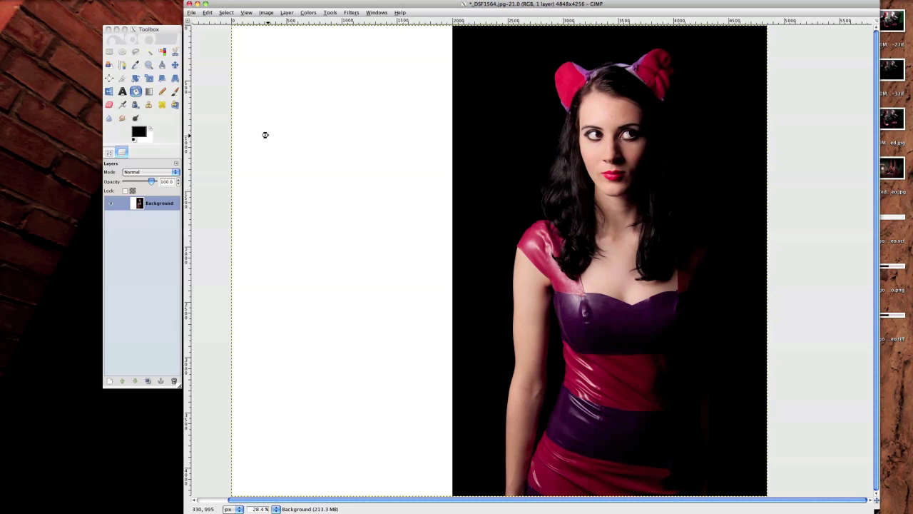
click(265, 135)
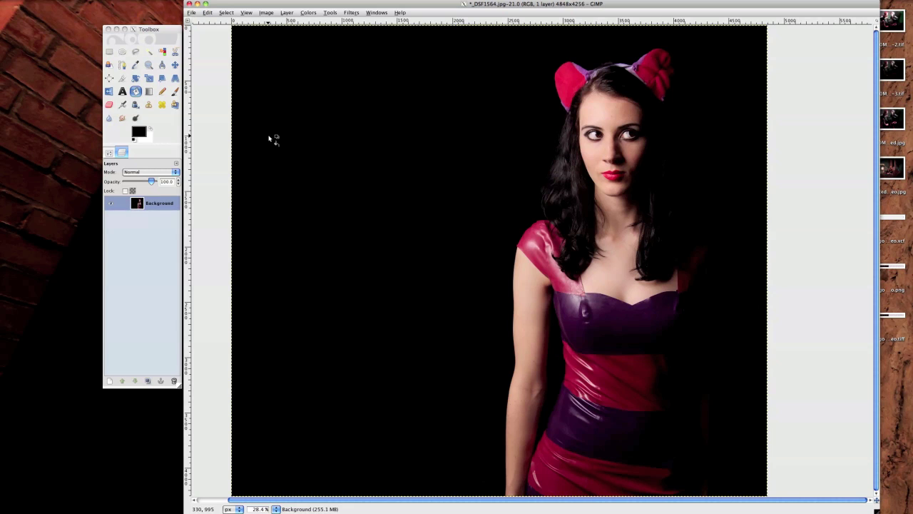
drag(544, 499, 483, 502)
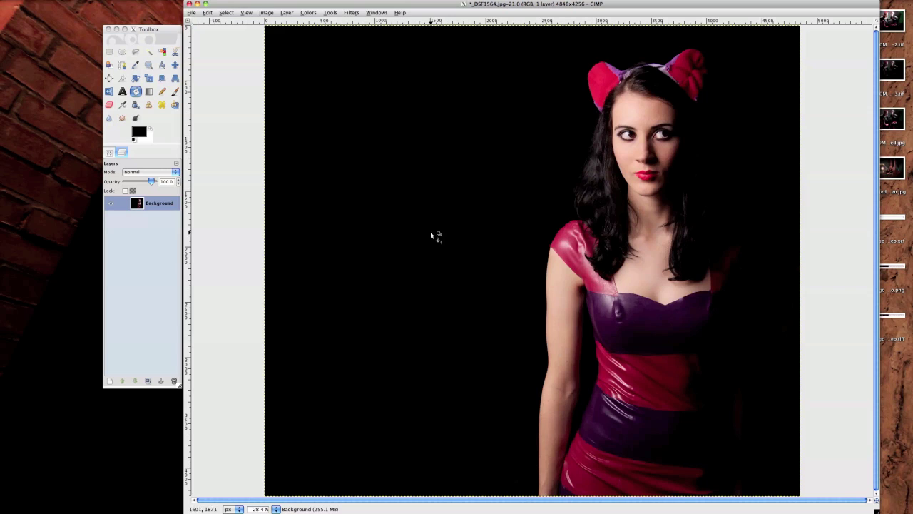
Step: Duplicate the Background layer to create a Background copy above it
click(134, 205)
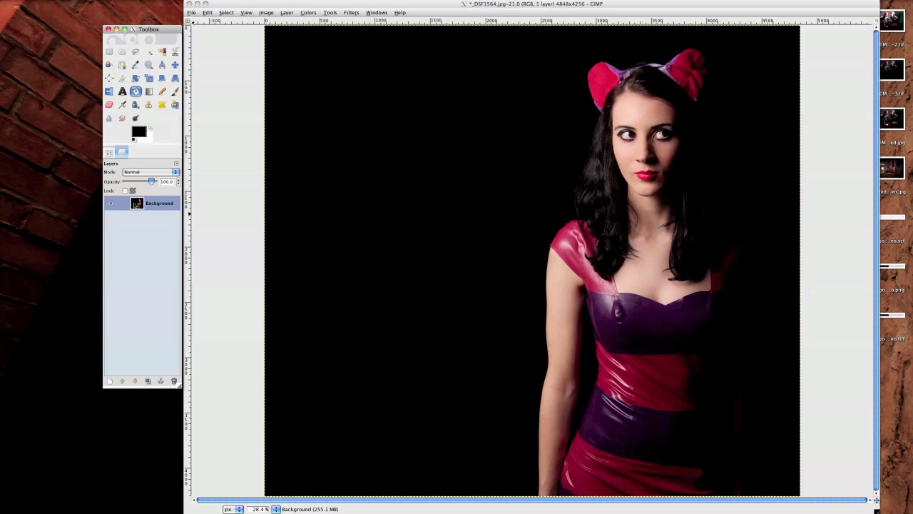
click(148, 381)
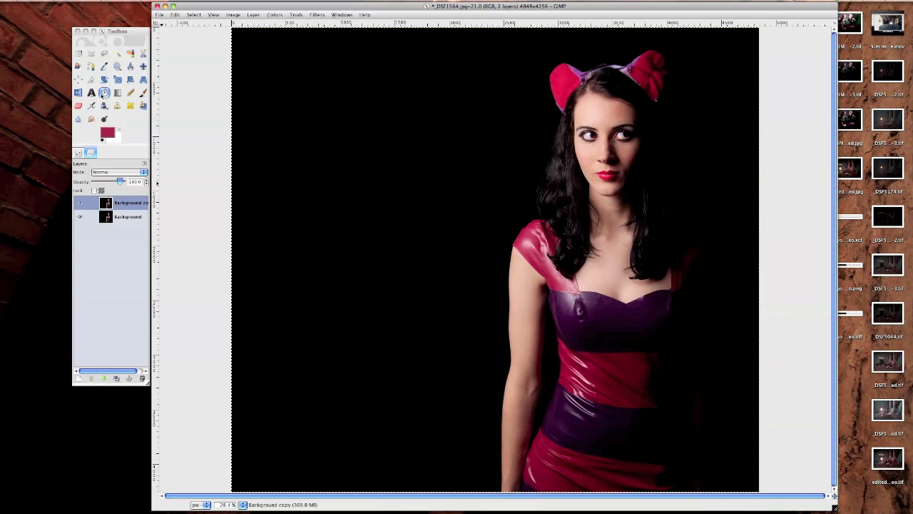
Step: Bucket-fill the Background copy's black backdrop with crimson around the model
click(104, 93)
click(382, 154)
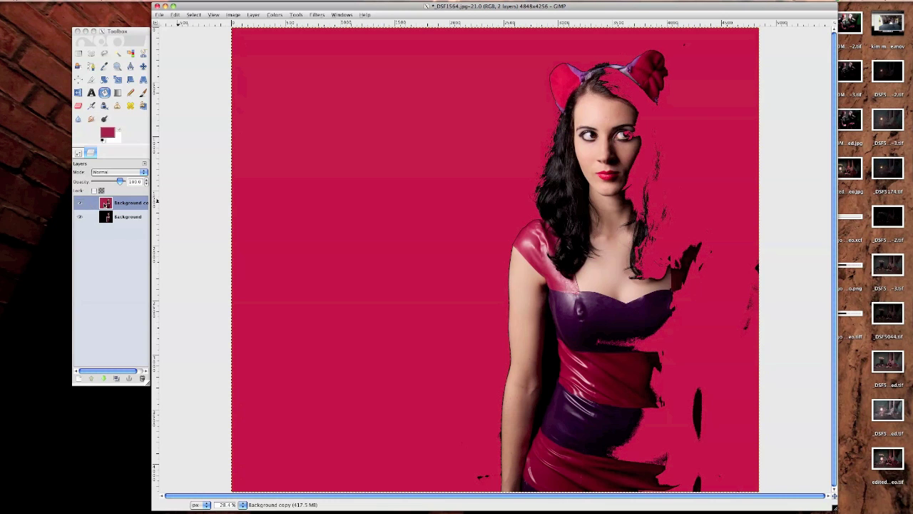
click(106, 204)
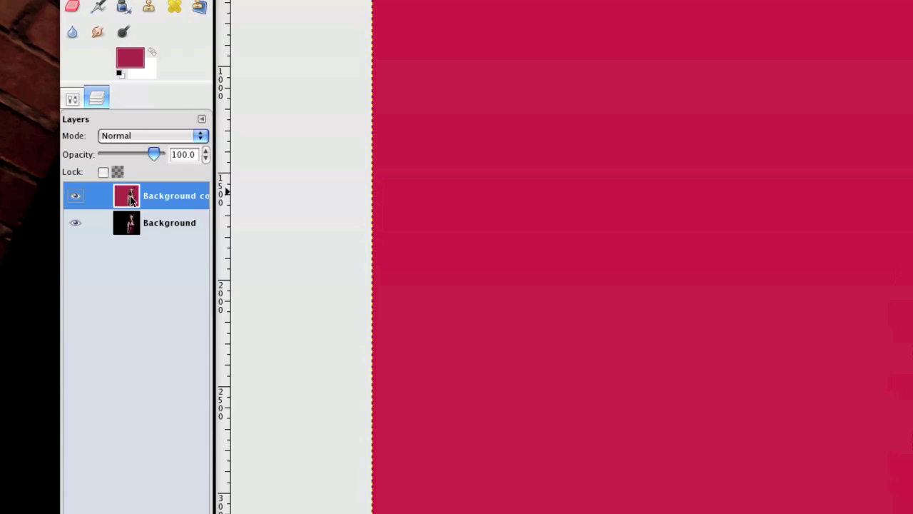
Step: Add a Black (full transparency) mask to the Background copy layer, hiding the crimson
right_click(122, 199)
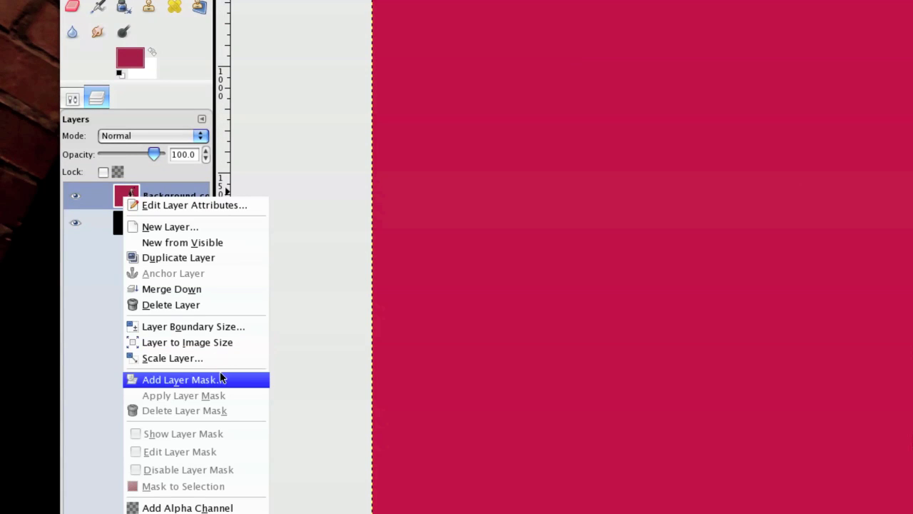
click(205, 380)
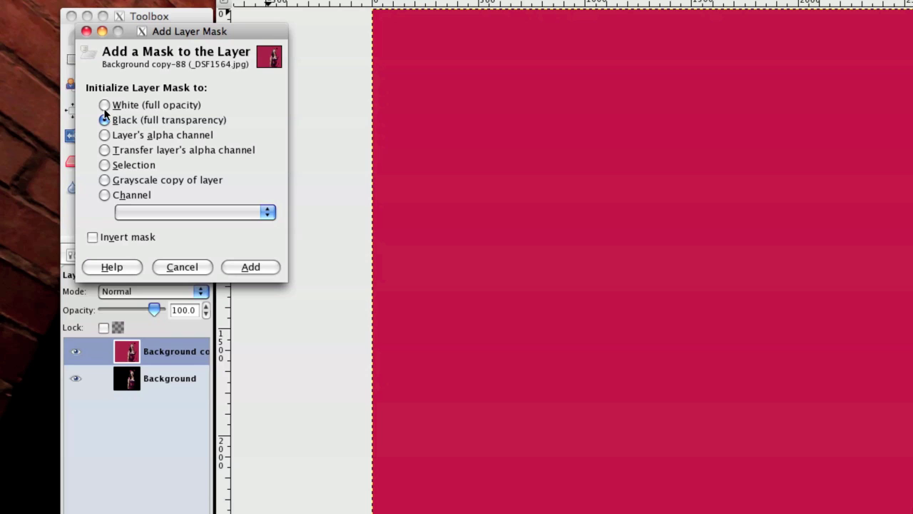
click(250, 267)
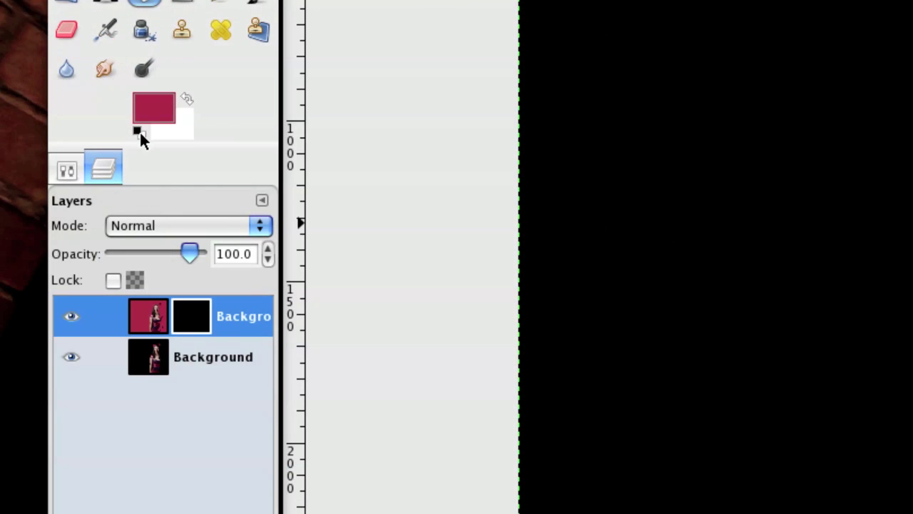
Step: Paint a 45° gradient on the mask revealing a crimson beam from the lower left
click(138, 131)
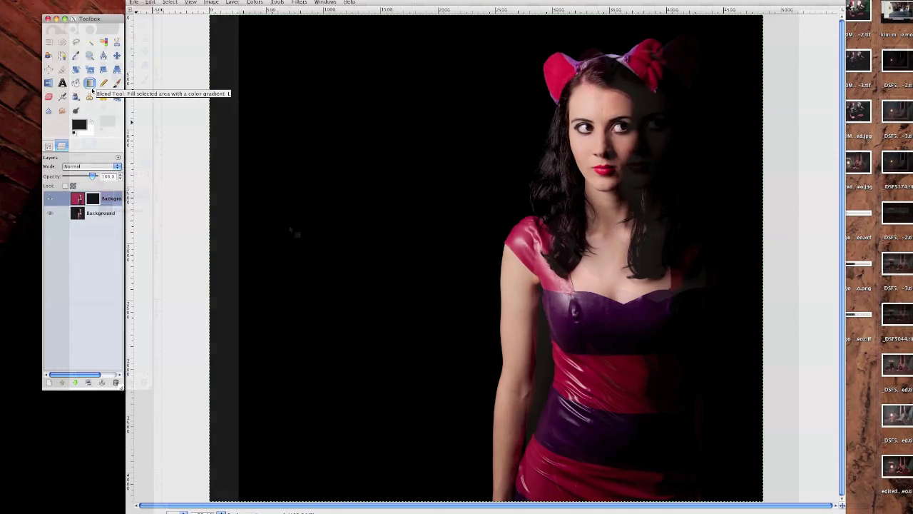
click(90, 84)
drag(307, 222, 450, 195)
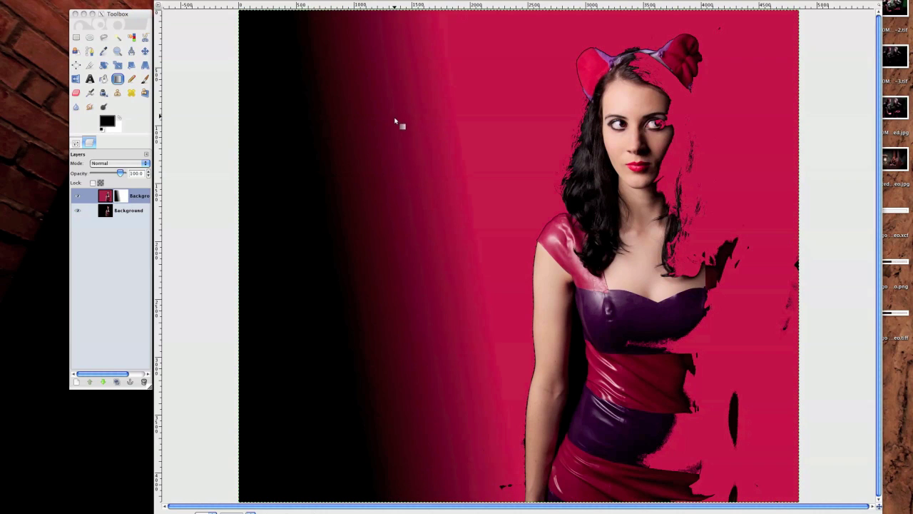
drag(469, 142, 289, 214)
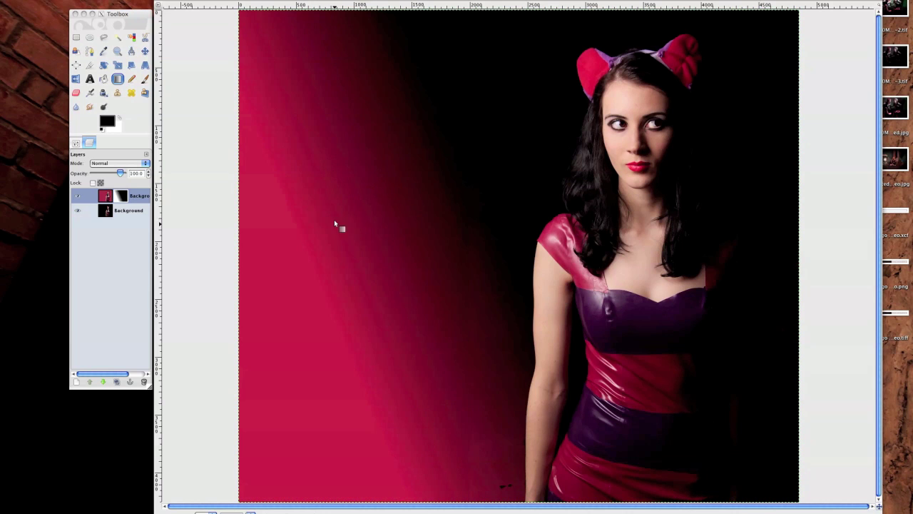
key(ctrl+z)
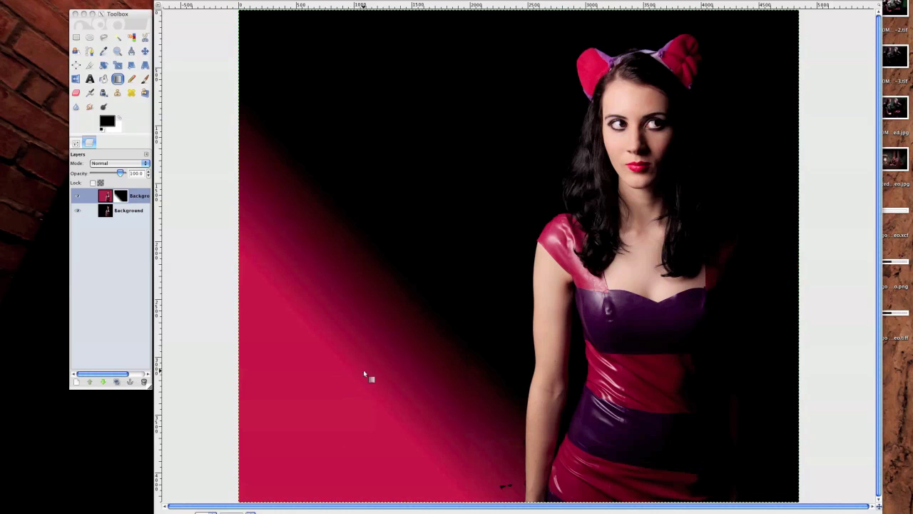
click(102, 195)
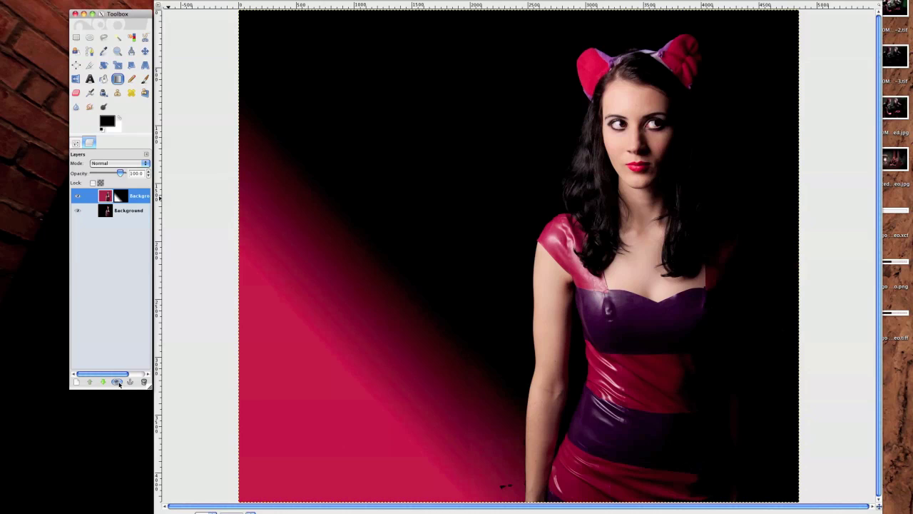
Step: Duplicate the masked red layer and delete the copy's layer mask
click(118, 383)
right_click(120, 198)
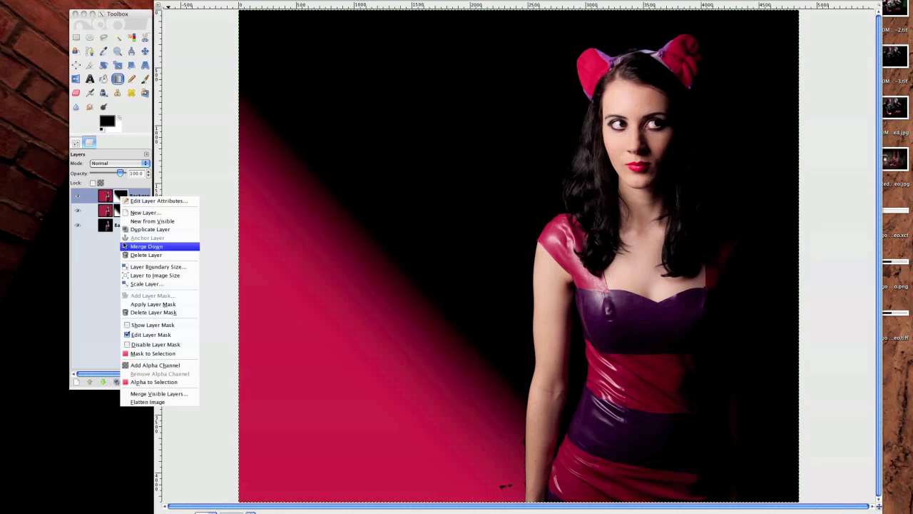
click(148, 312)
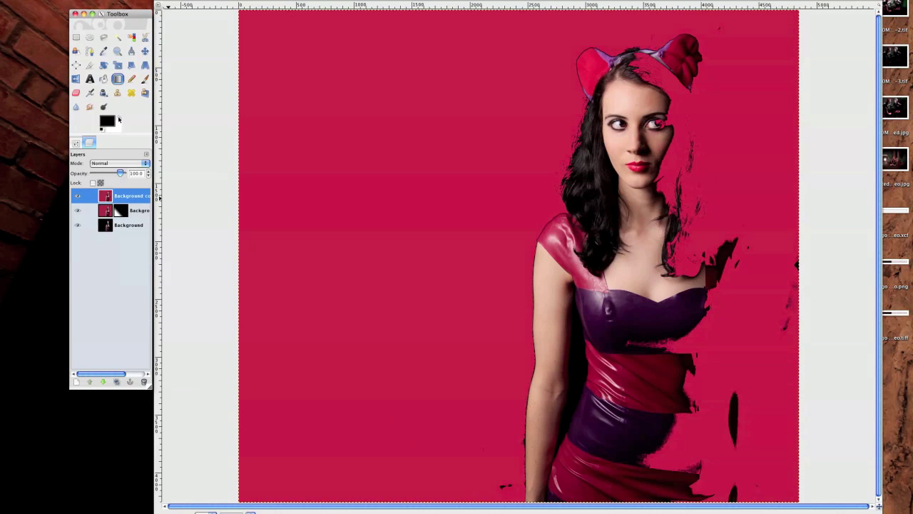
Step: Sample the dress's purple as foreground colour and bucket-fill the copy's backdrop with it
click(109, 120)
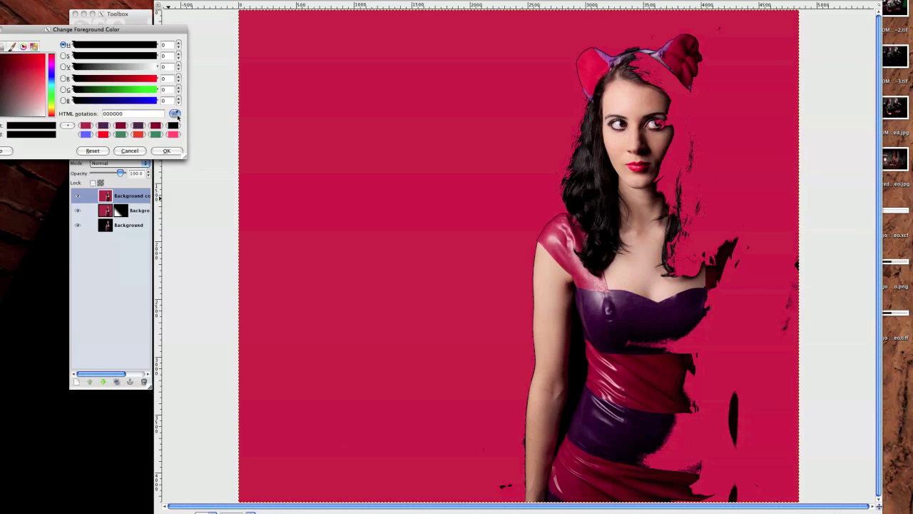
click(176, 114)
click(598, 299)
click(166, 150)
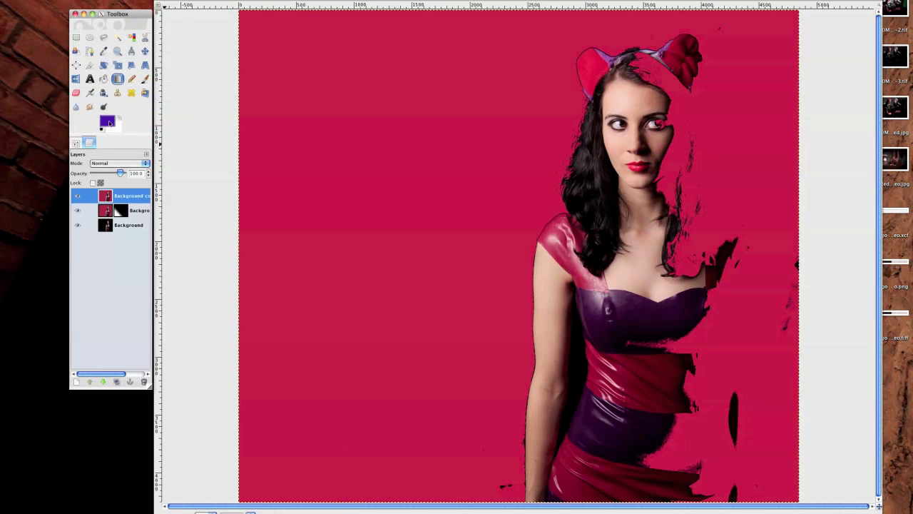
double_click(103, 79)
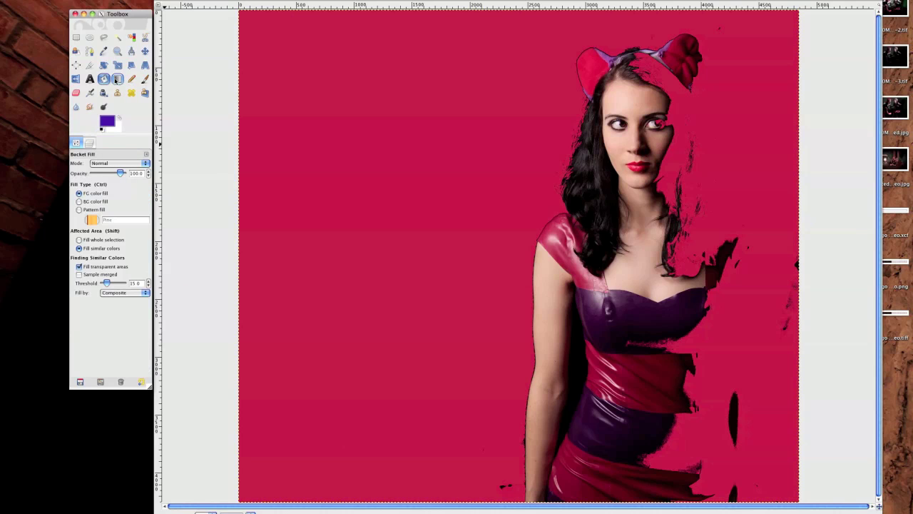
click(378, 171)
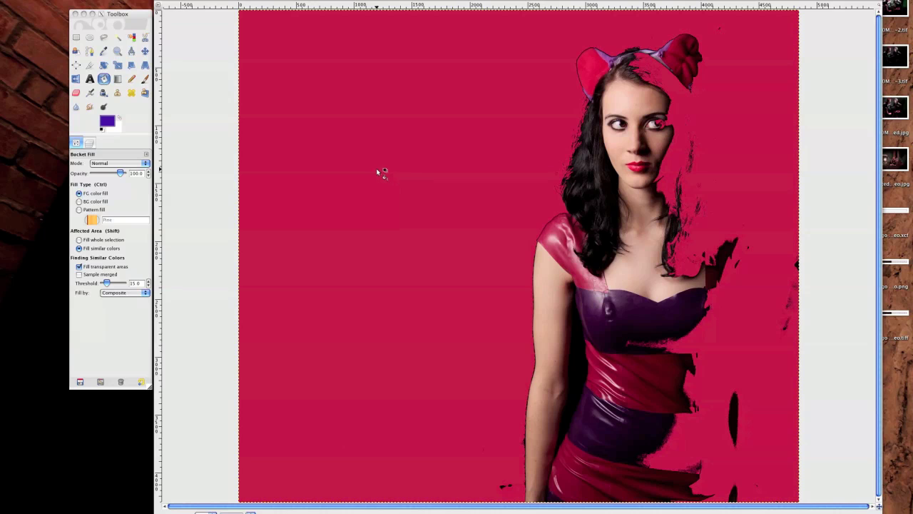
click(341, 190)
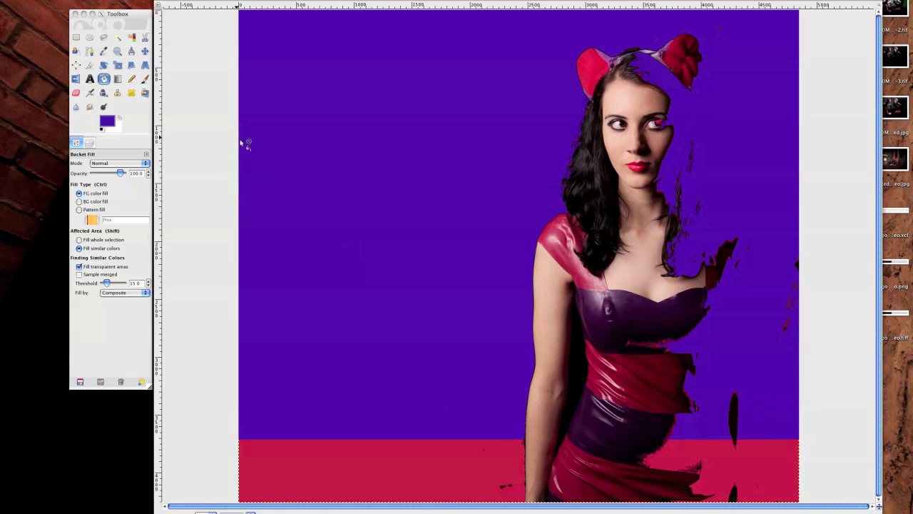
click(90, 142)
click(108, 199)
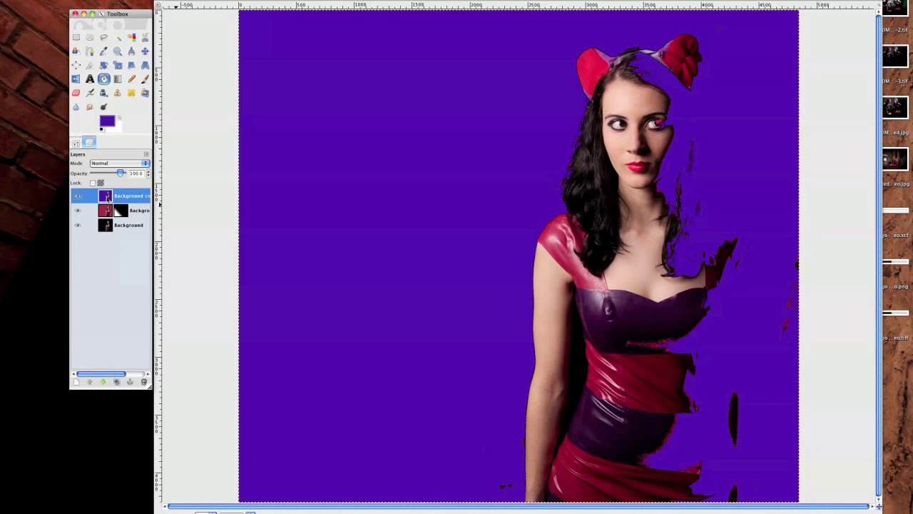
Step: Add a Black (full transparency) mask to the purple layer, hiding it
right_click(105, 199)
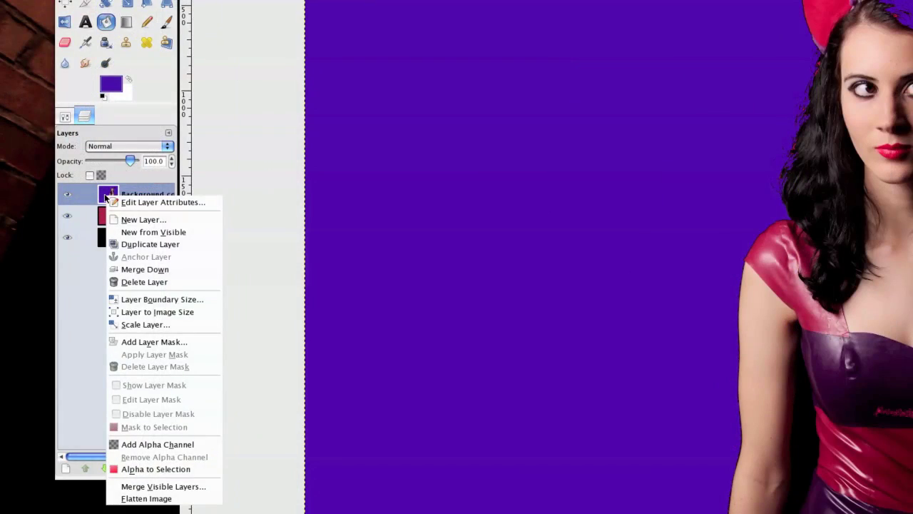
click(135, 297)
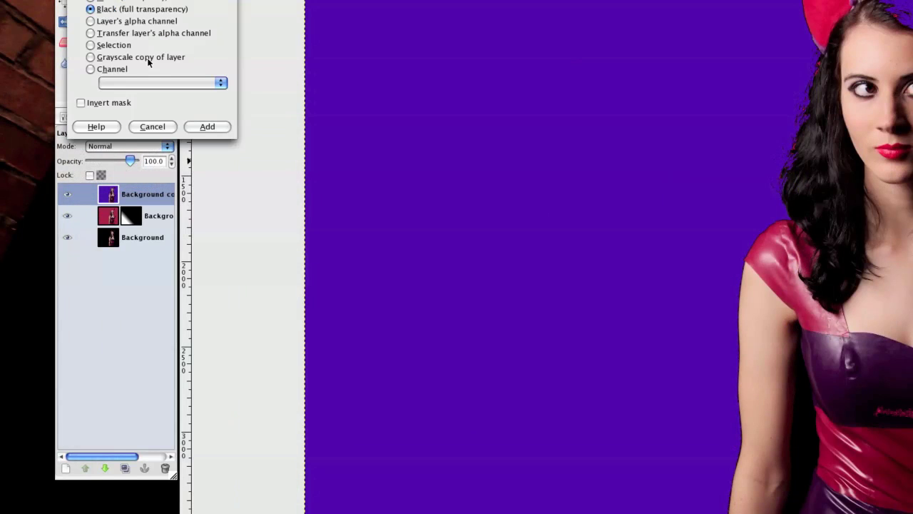
click(207, 127)
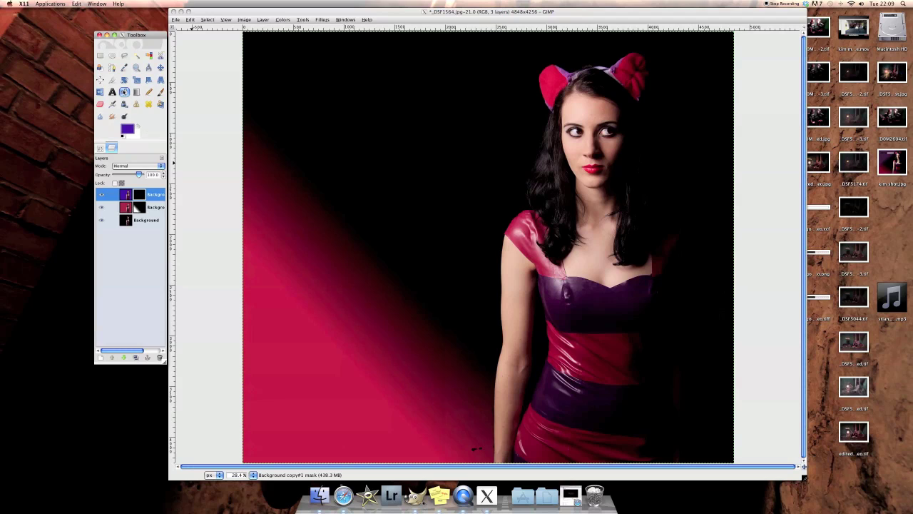
Step: Drag a gradient on the purple mask to reveal a violet wash fading from the left
double_click(136, 92)
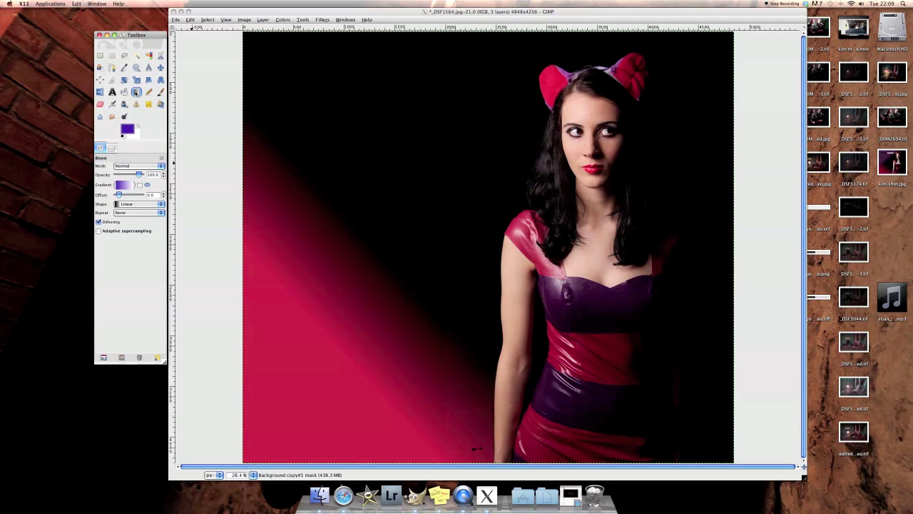
click(405, 131)
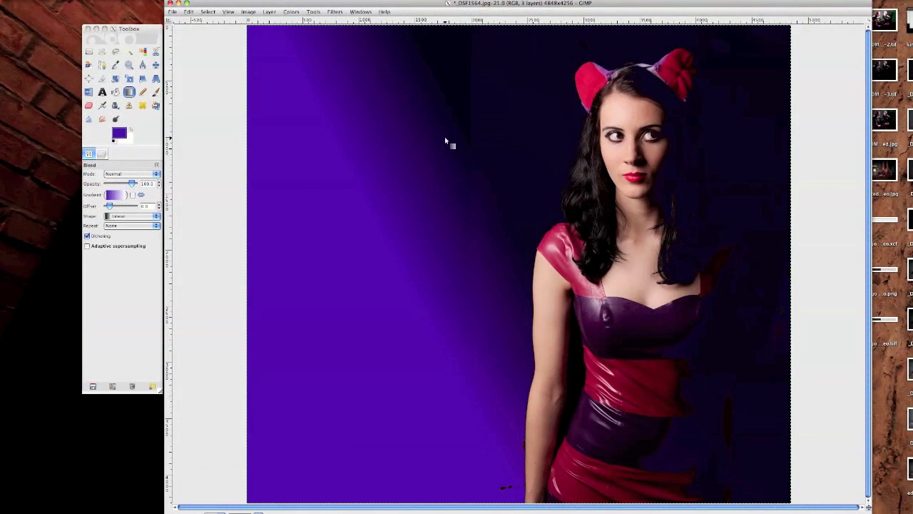
drag(445, 141, 369, 165)
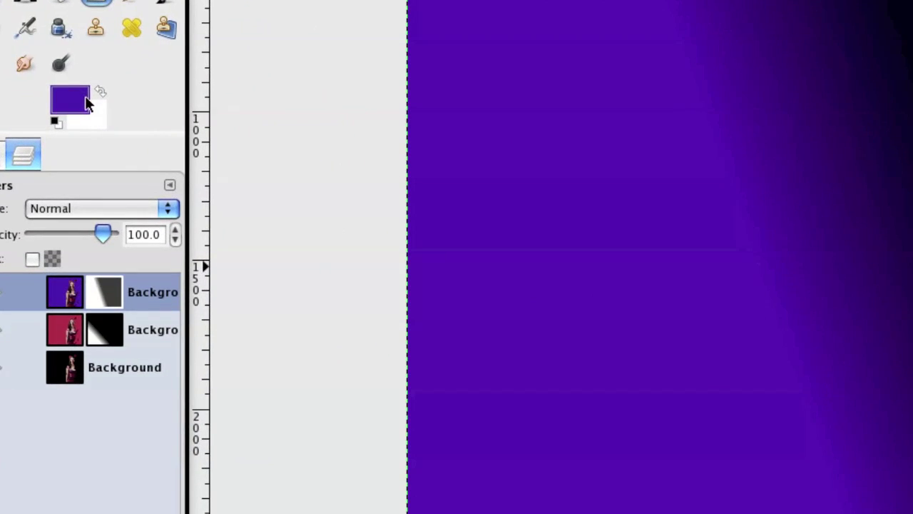
Step: Reset colours to black and white, then redraw the purple mask gradient diagonally from the upper left
click(57, 121)
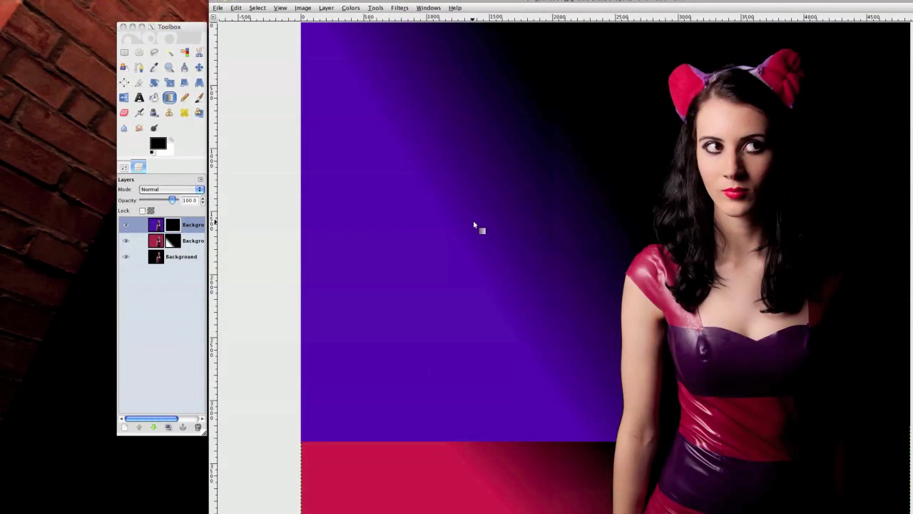
drag(486, 202, 372, 155)
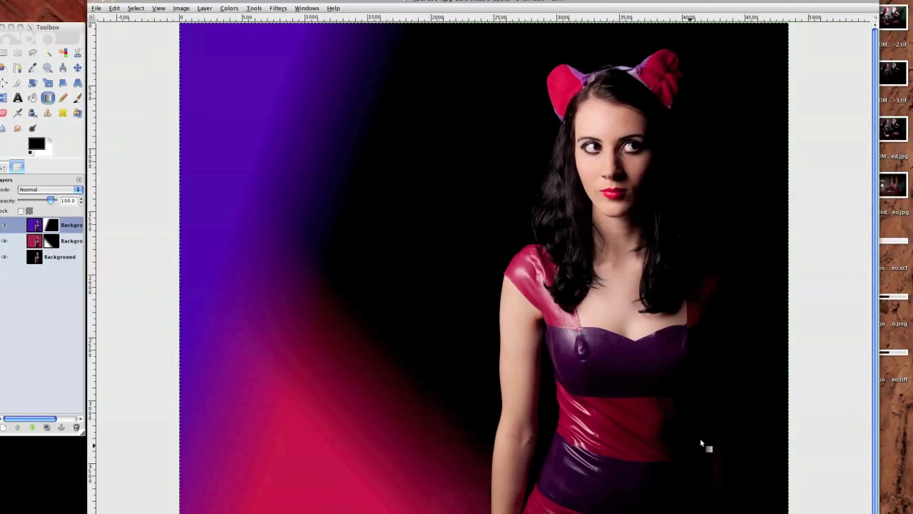
drag(485, 198, 399, 136)
drag(278, 136, 278, 137)
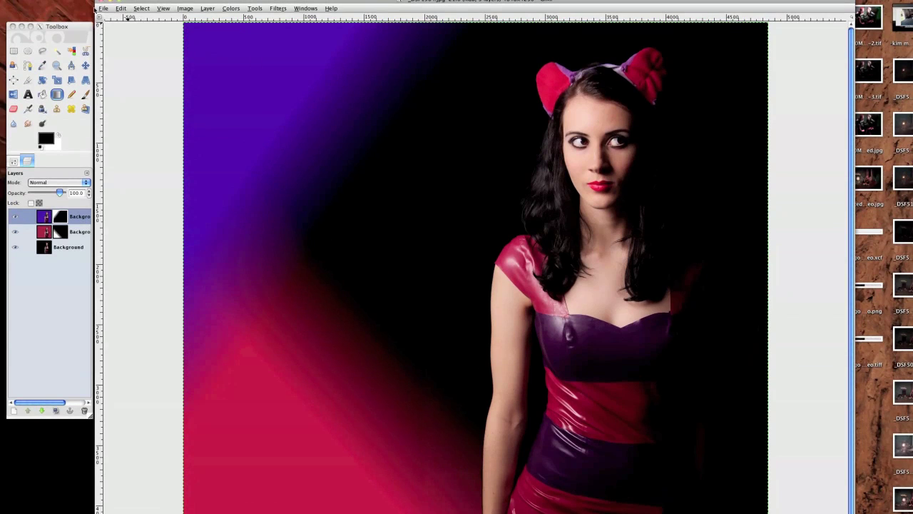
Step: Open 'Logo one to use2for video.png' as a new layer on top of the image
click(102, 7)
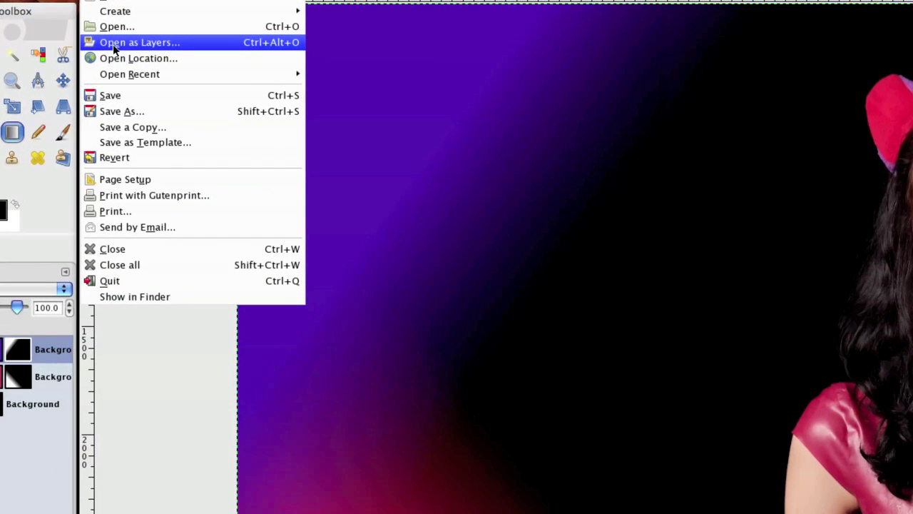
click(113, 44)
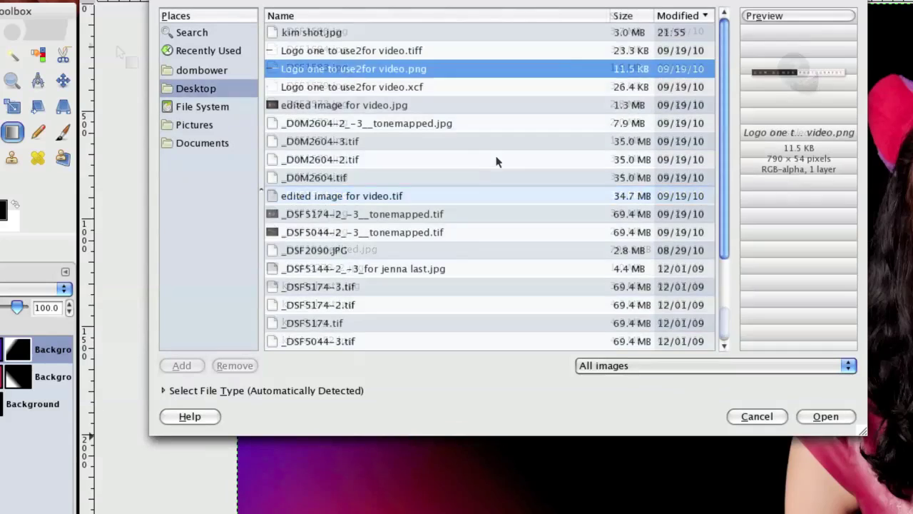
click(824, 414)
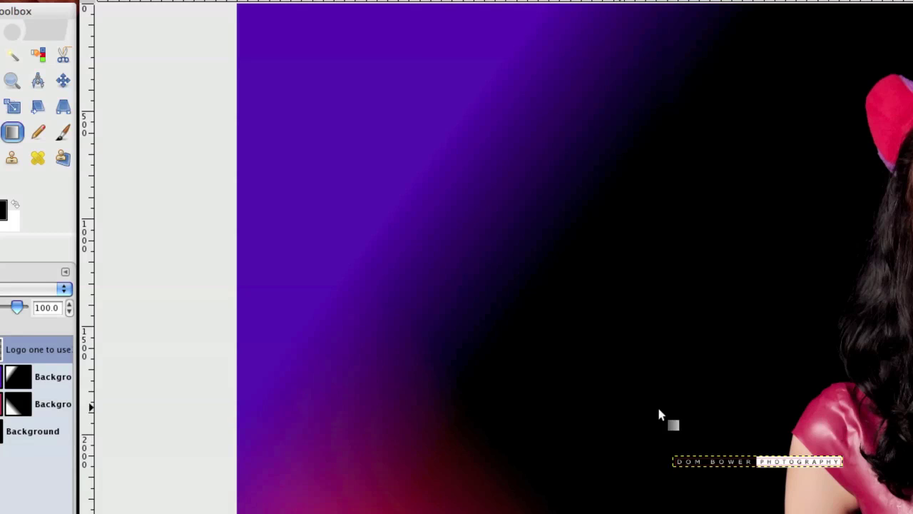
Step: Move the logo up to the upper middle and scale it from 790×54 to 2048×140 pixels
click(62, 83)
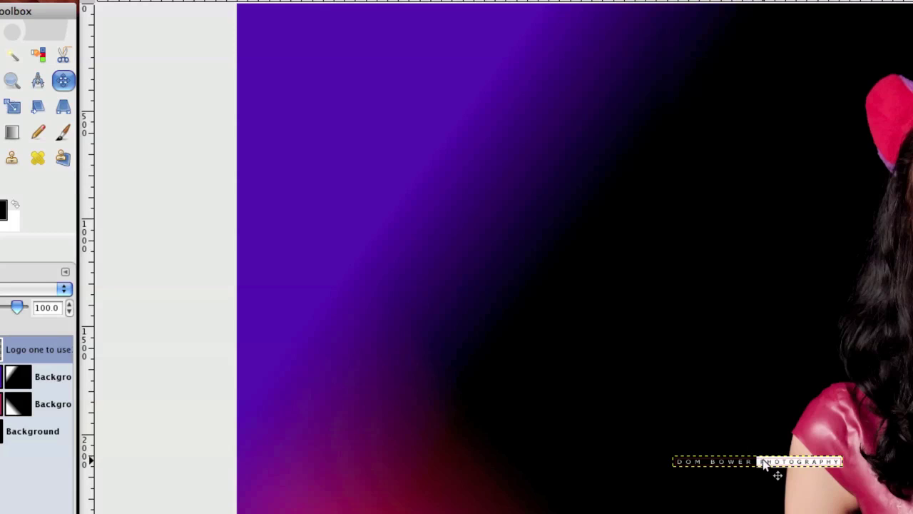
drag(764, 464, 447, 139)
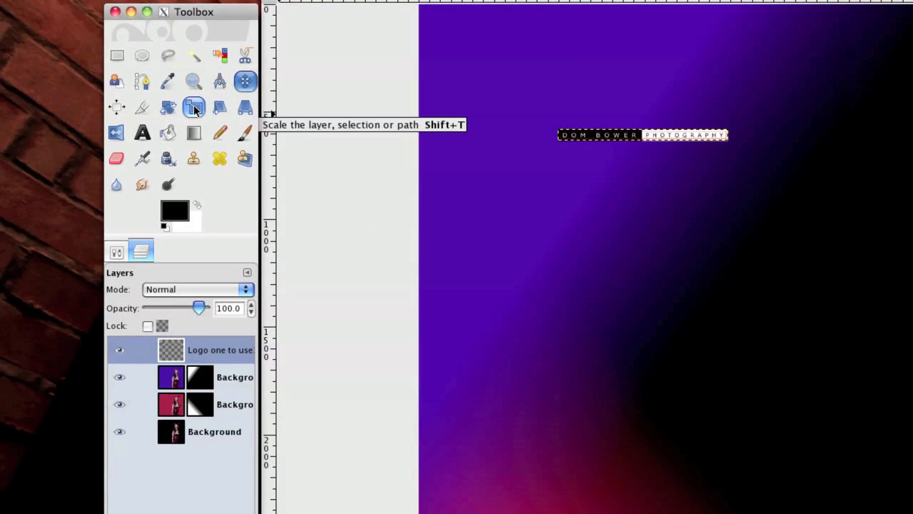
click(195, 108)
click(647, 143)
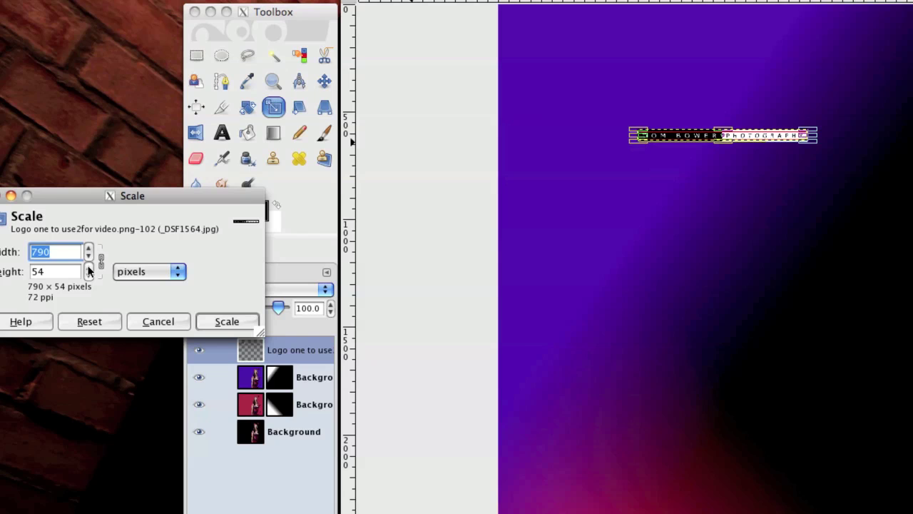
drag(89, 270, 92, 268)
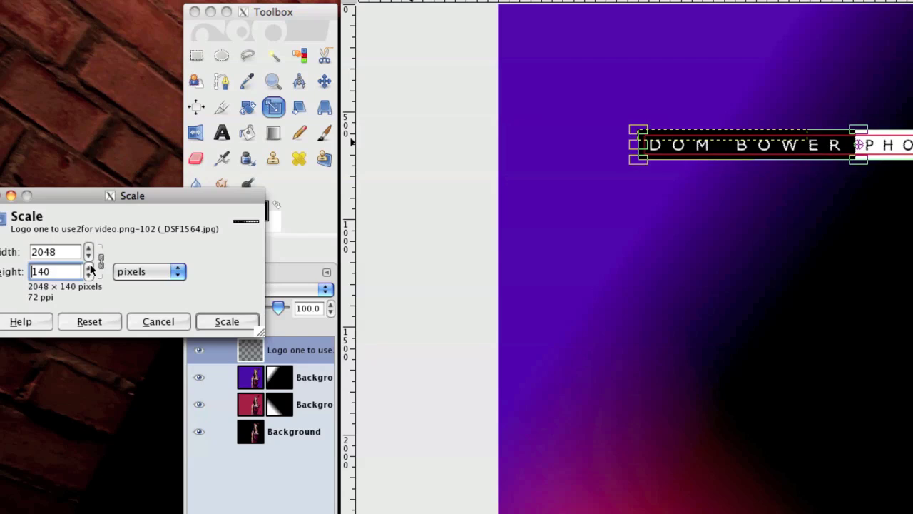
click(229, 322)
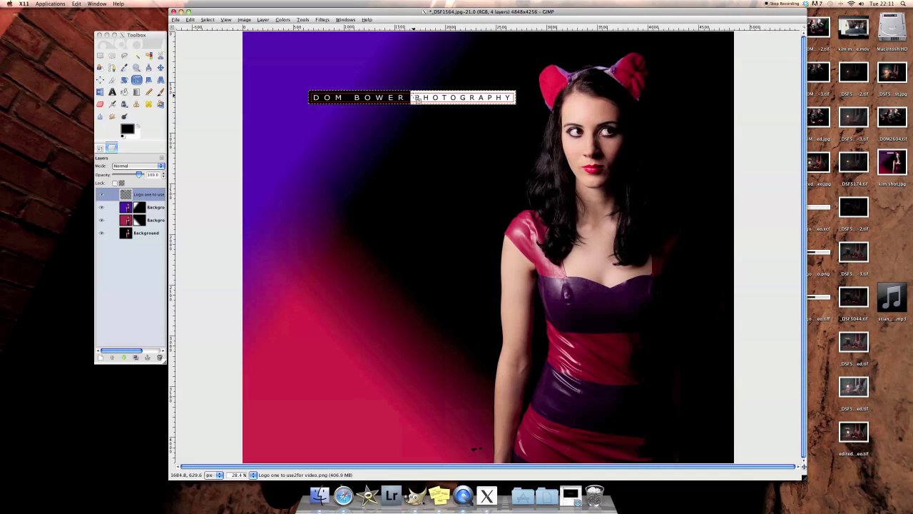
Step: Shift the enlarged logo slightly left and up over the violet upper-left area
drag(413, 97, 389, 92)
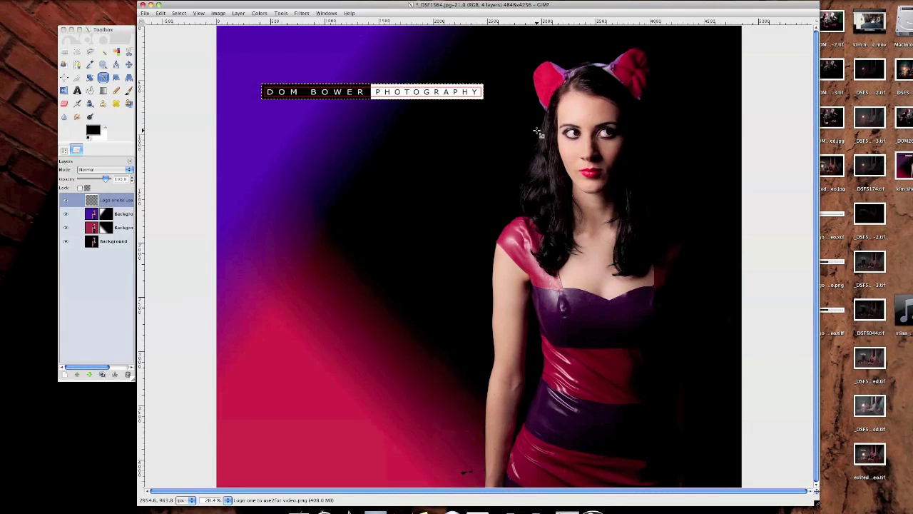